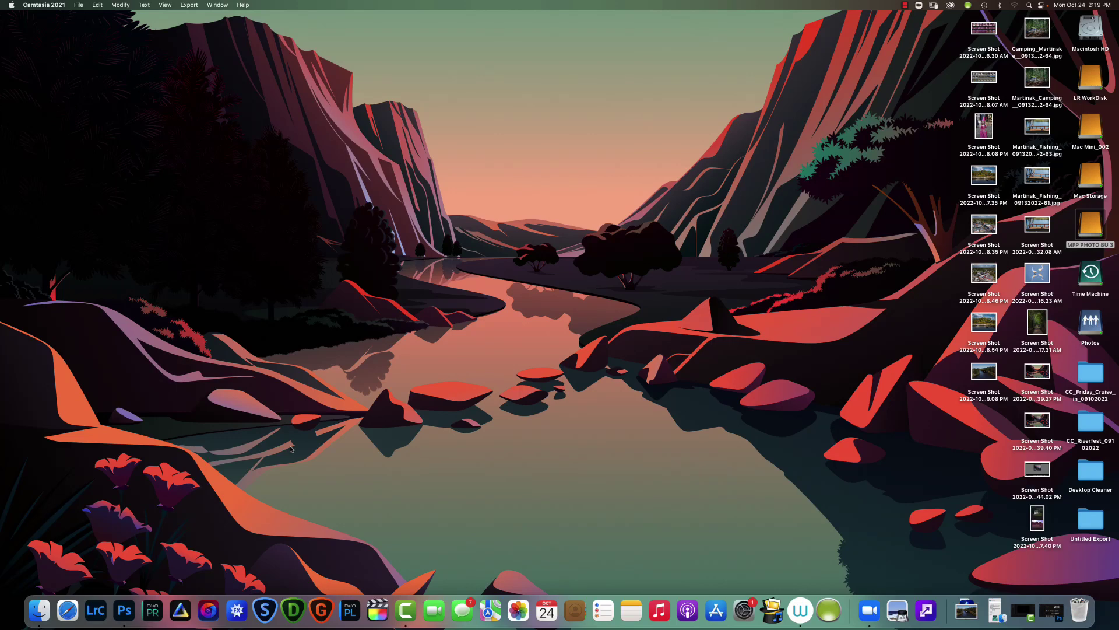
- Launch Lightroom Classic from the Dock so the Library shows the two-egret photo
click(96, 610)
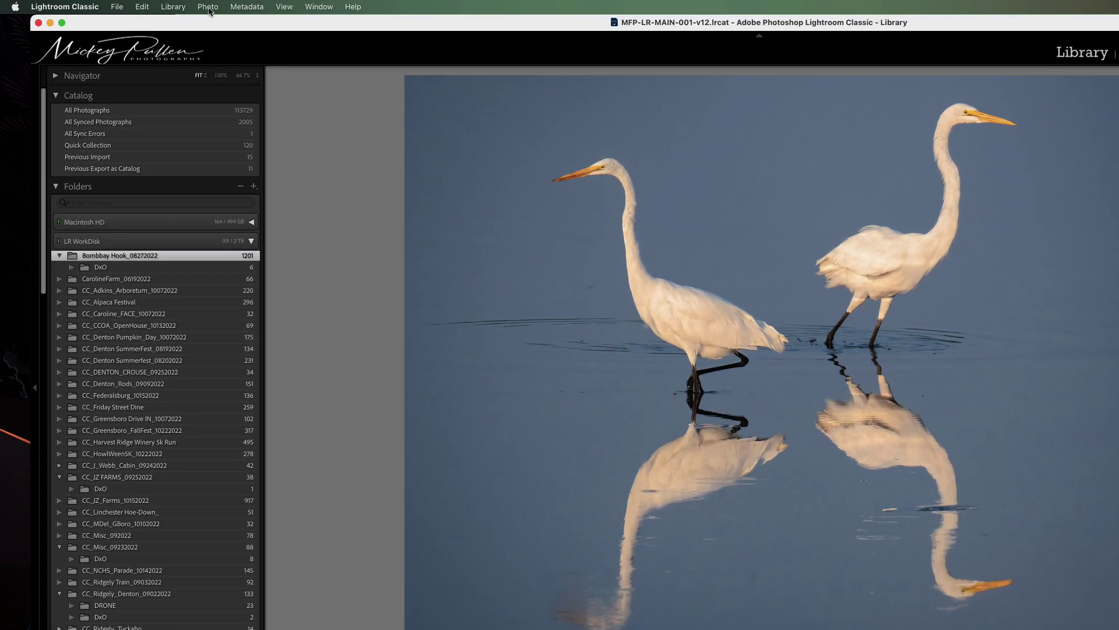
- Edit a copy of the egret photo in Photoshop 2023 with Lightroom adjustments applied
click(208, 7)
mouse_move(262, 120)
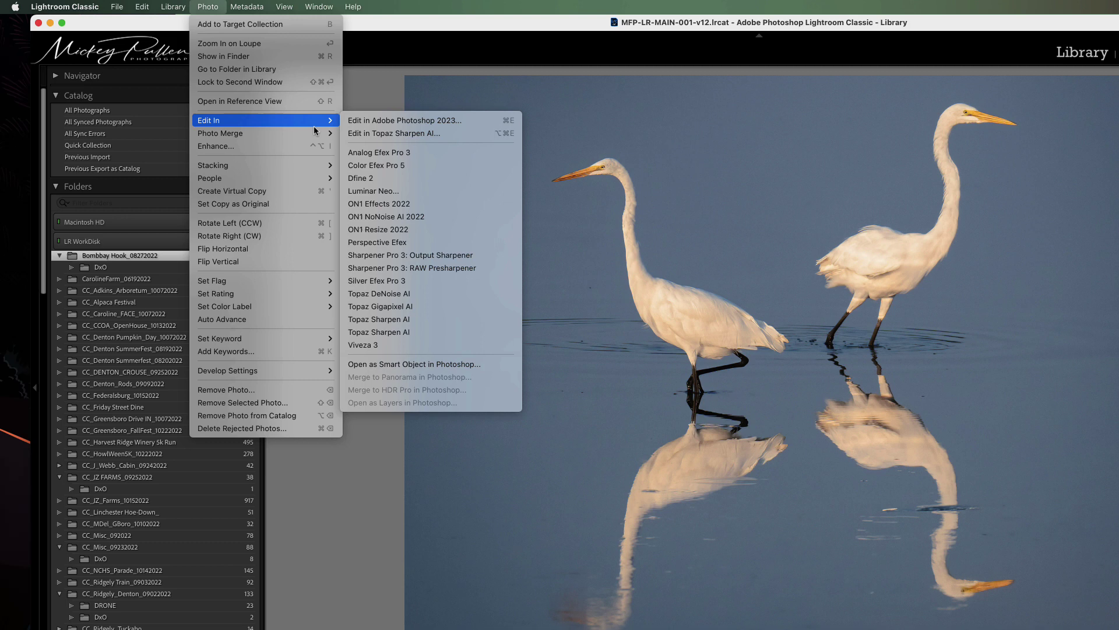
click(403, 121)
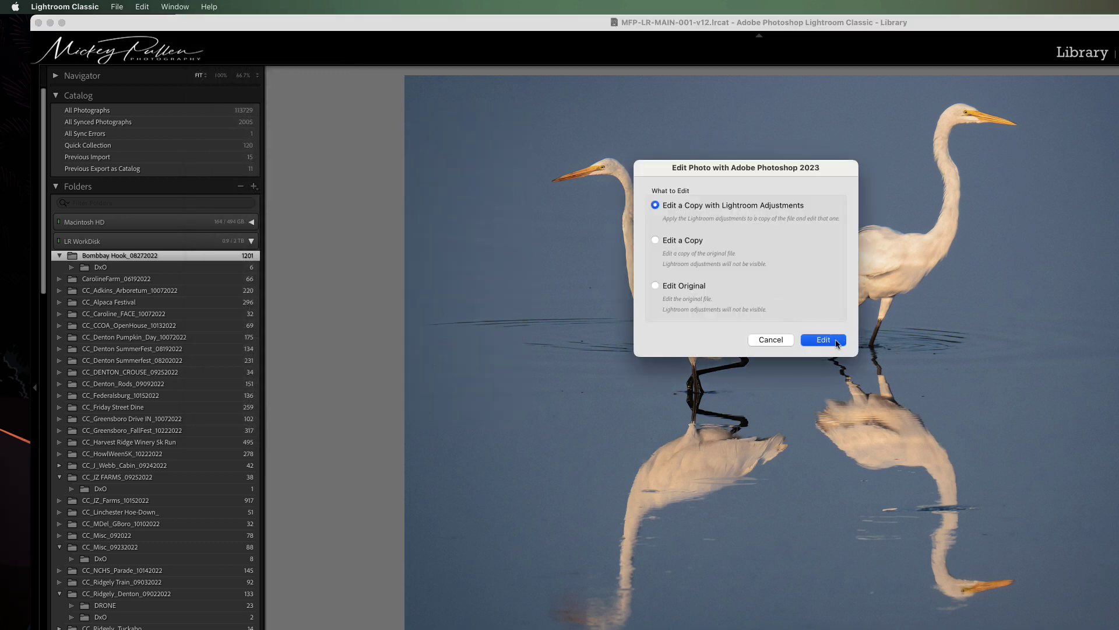
click(832, 341)
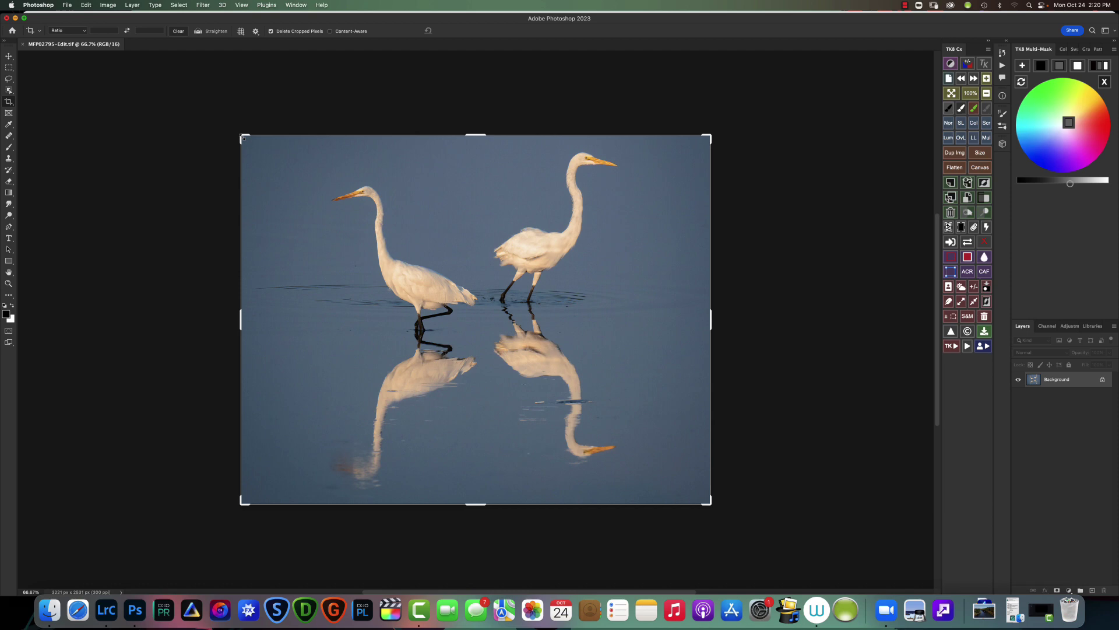
- Extend the crop past the photo on top, bottom, left and right, and commit the larger canvas
drag(244, 139, 243, 121)
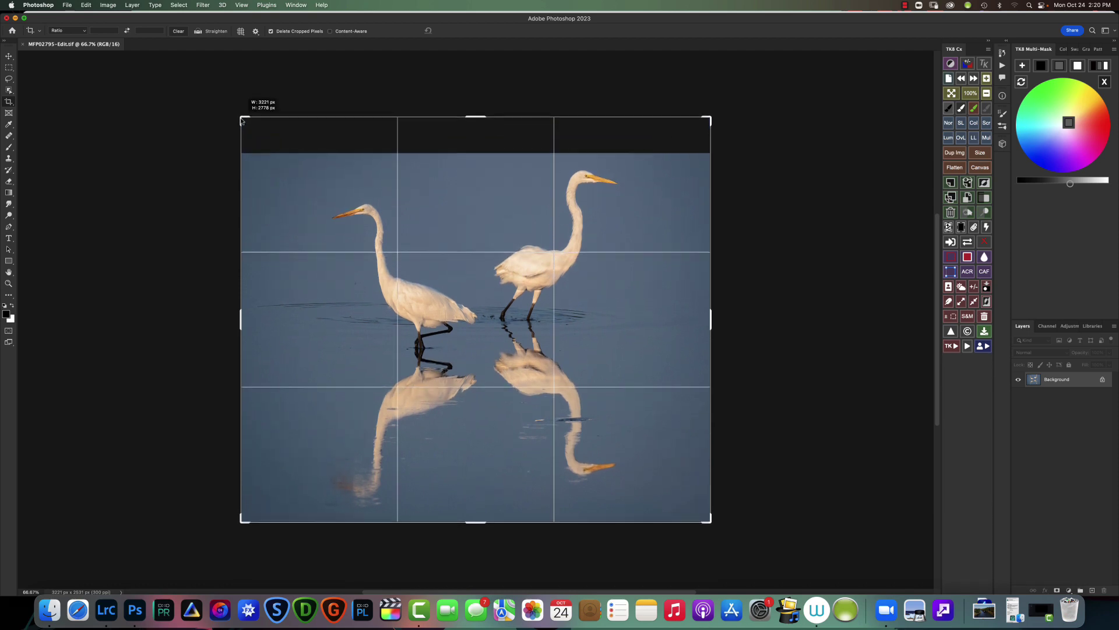
drag(241, 120, 243, 113)
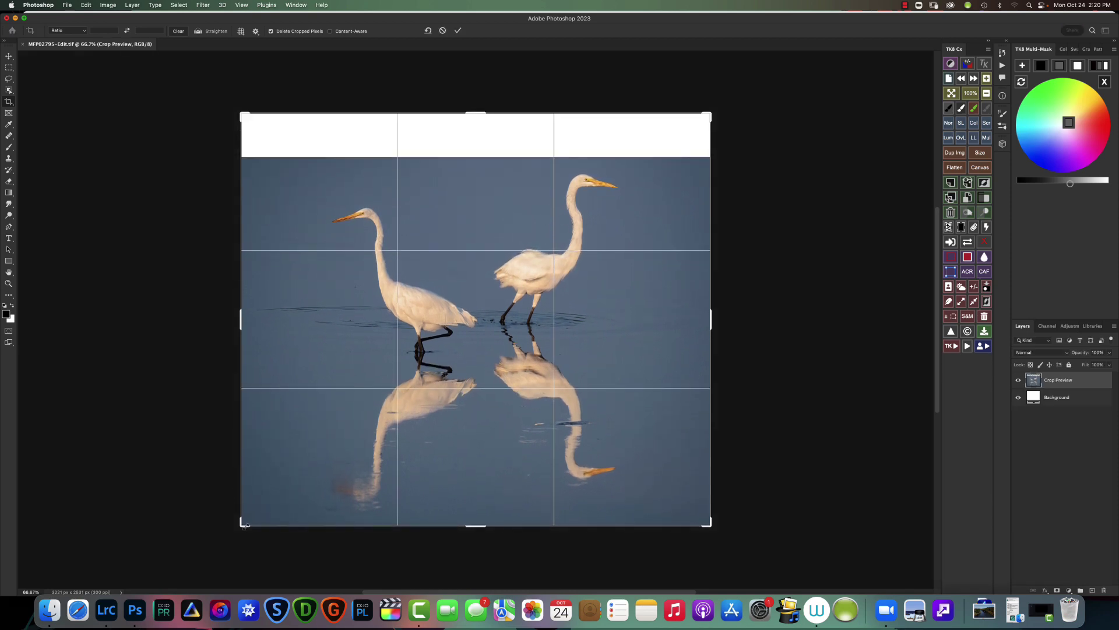
drag(244, 525, 246, 544)
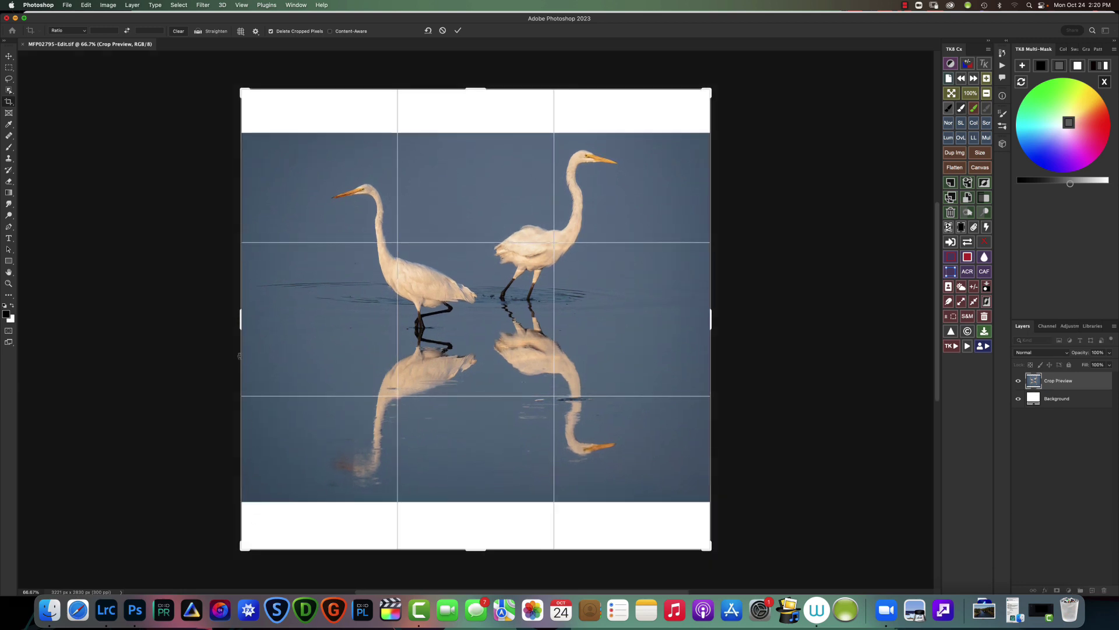
drag(242, 323, 230, 318)
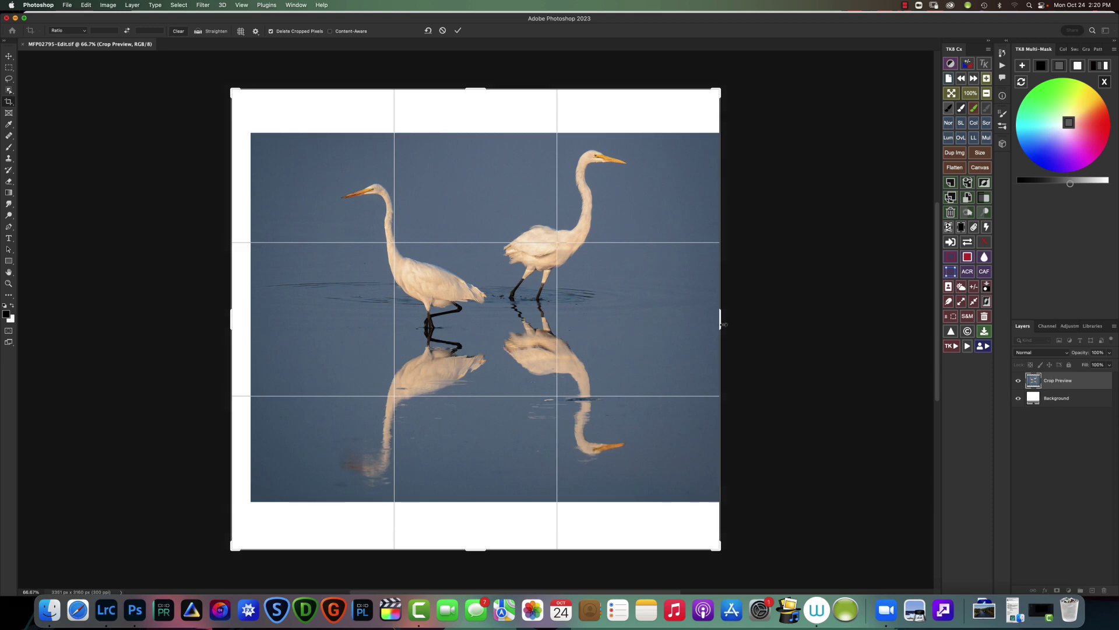
drag(721, 321, 730, 322)
drag(474, 87, 475, 83)
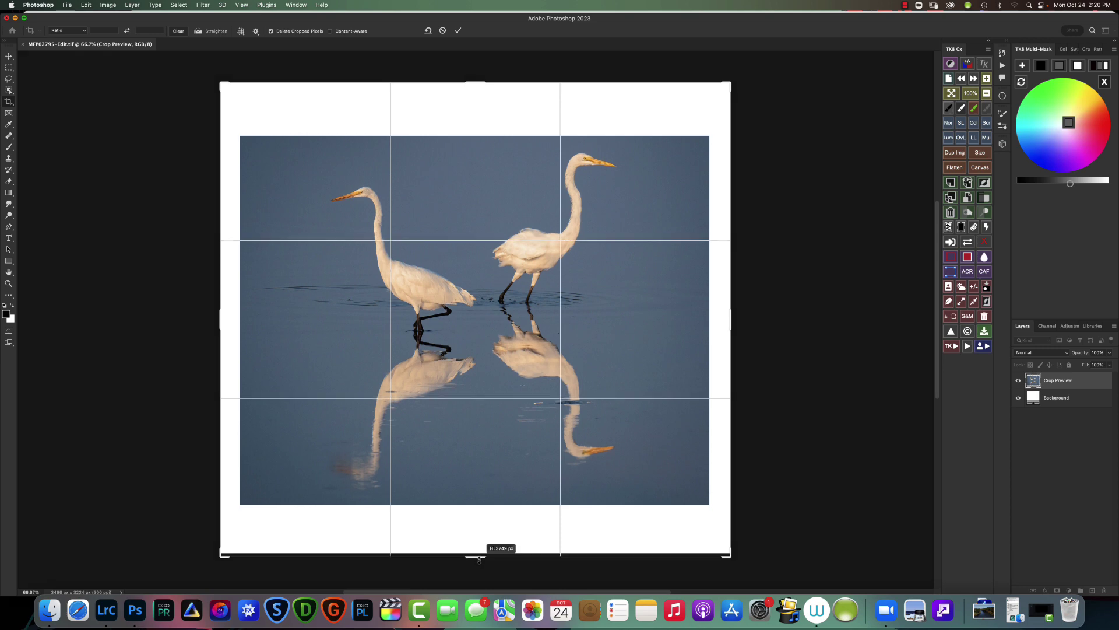
drag(479, 559, 480, 564)
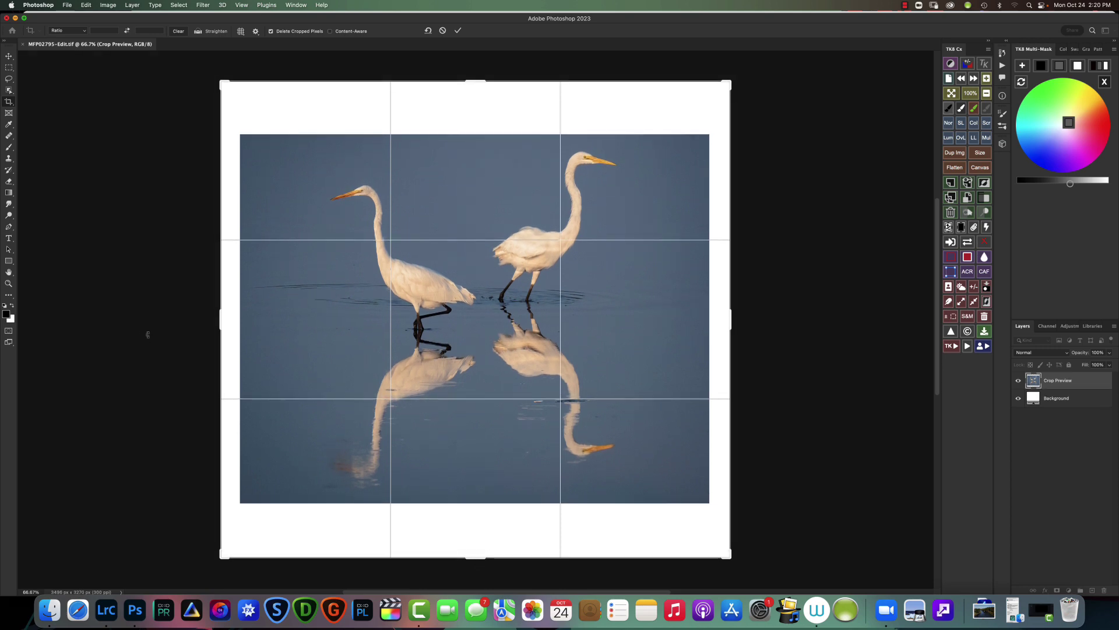
key(Return)
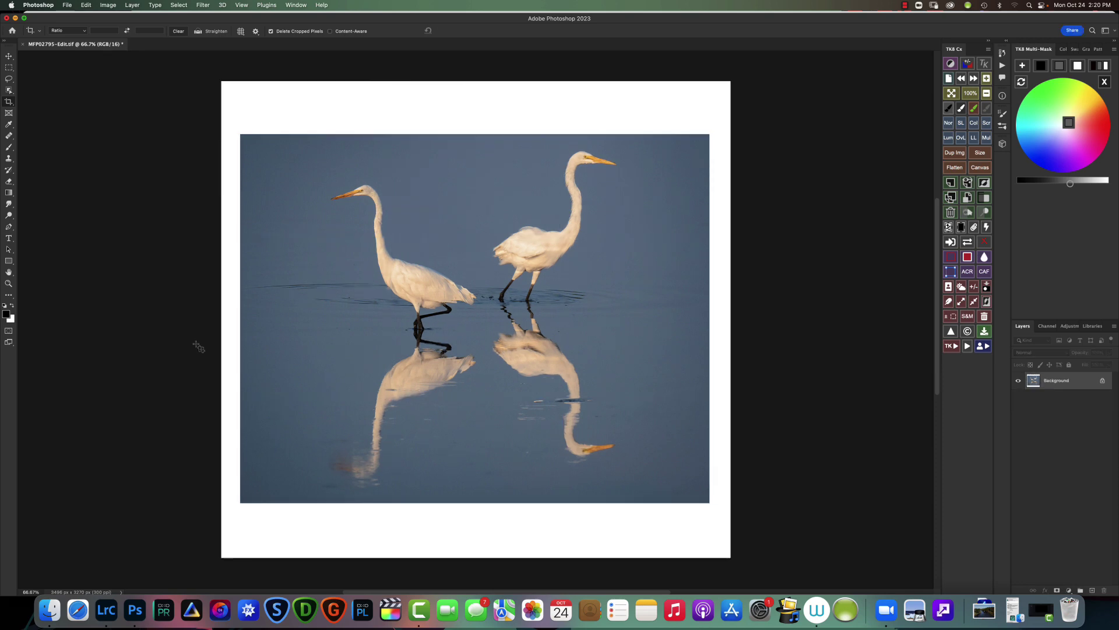
- Draw a rectangular marquee over the original photo, corner to corner, excluding the white border
mouse_move(70, 80)
mouse_down()
mouse_move(59, 90)
mouse_move(15, 72)
mouse_up()
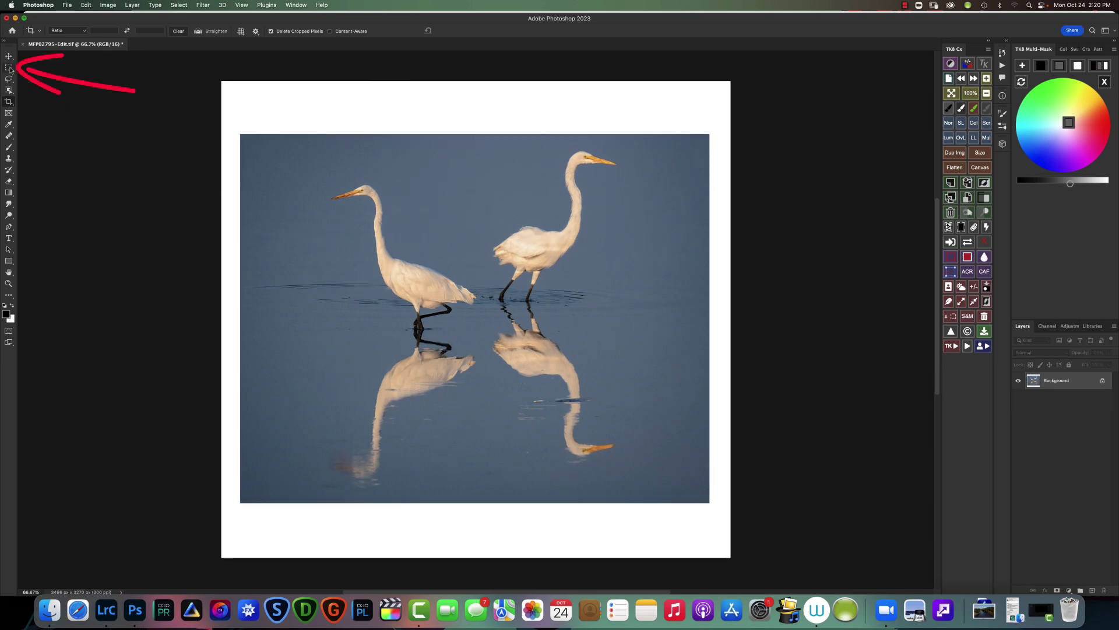
click(9, 69)
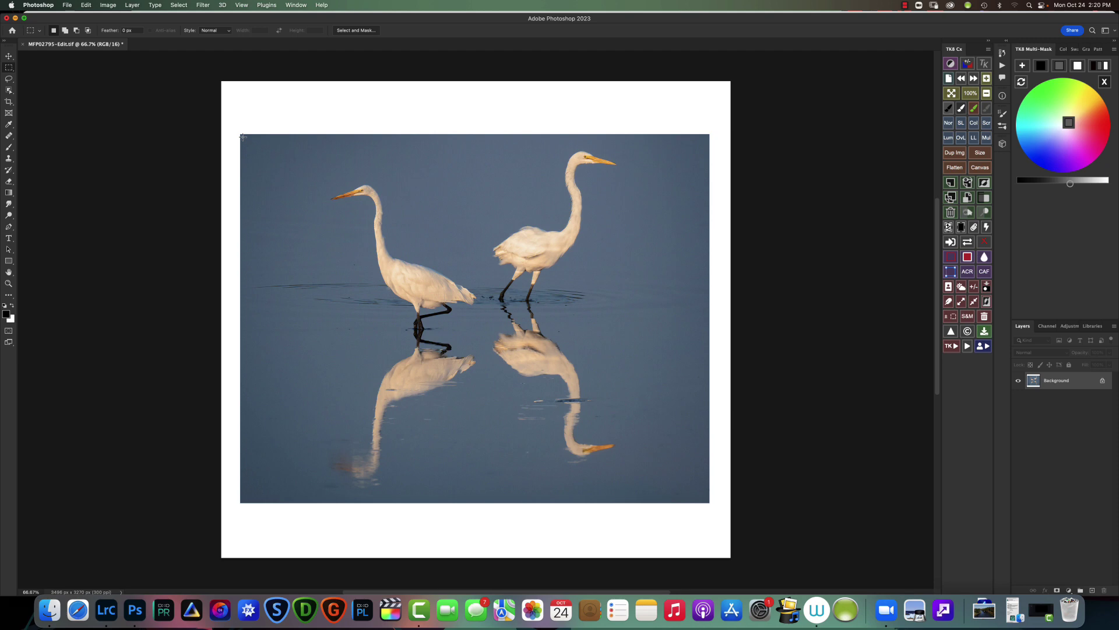
mouse_move(242, 137)
mouse_down()
mouse_move(306, 321)
mouse_move(613, 480)
mouse_move(710, 505)
mouse_up()
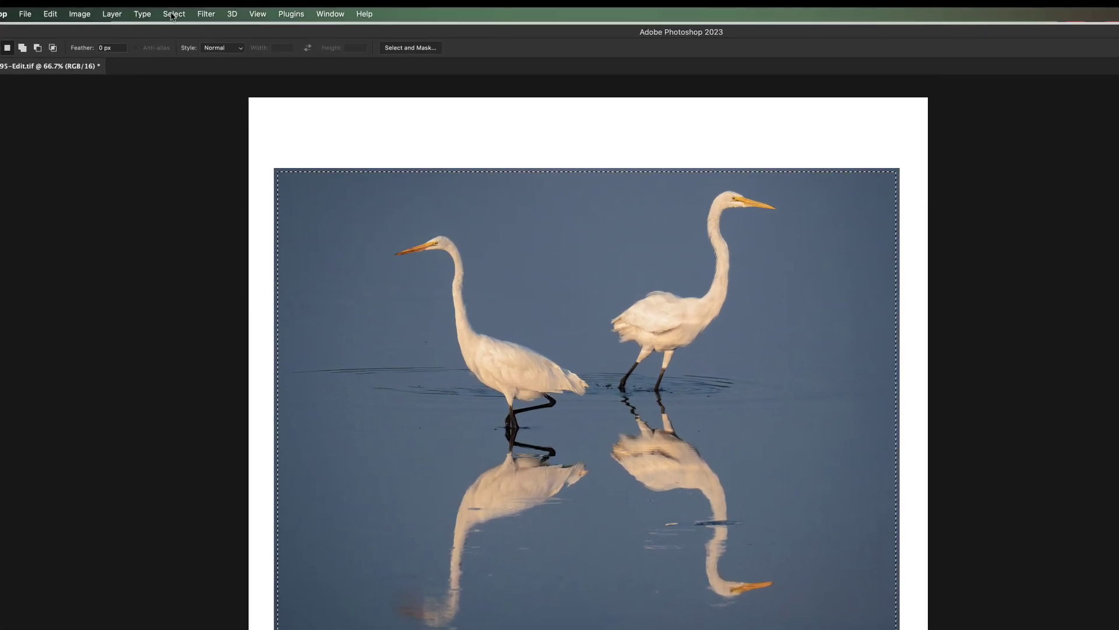
- Invert the selection with Select > Inverse so only the white border is selected
click(173, 13)
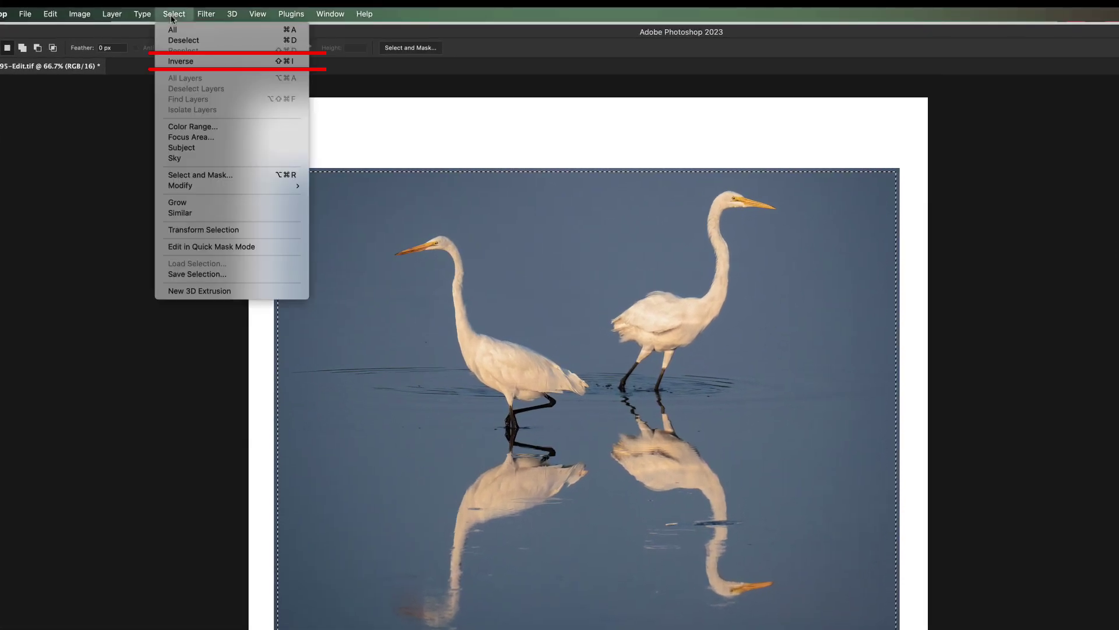
click(188, 64)
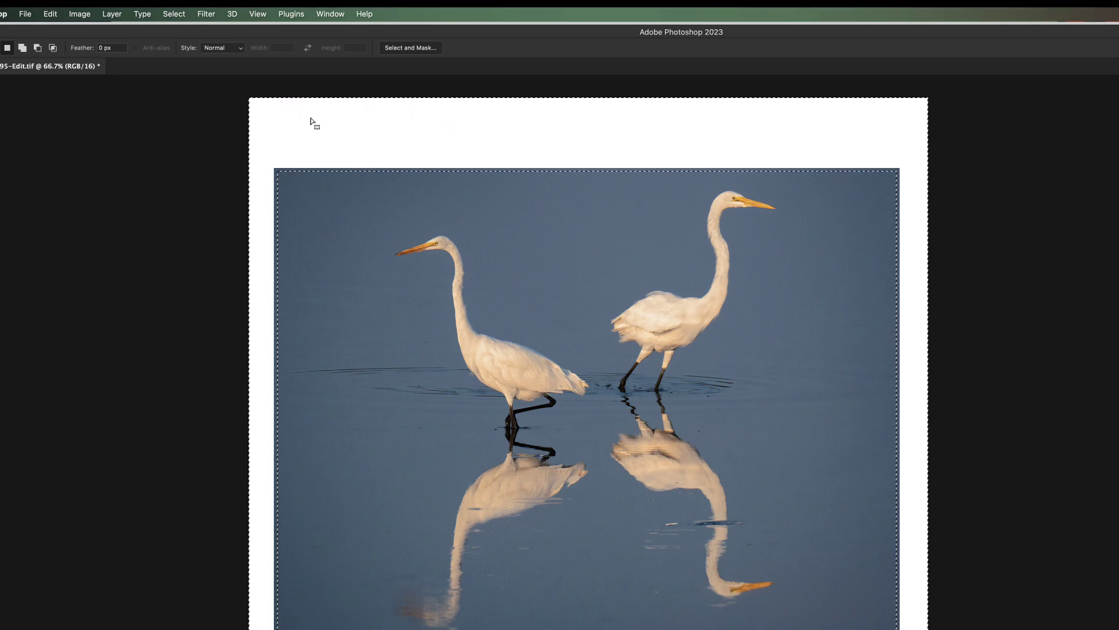
- Fill the selected border via Edit > Fill with Contents set to Content-Aware
click(50, 14)
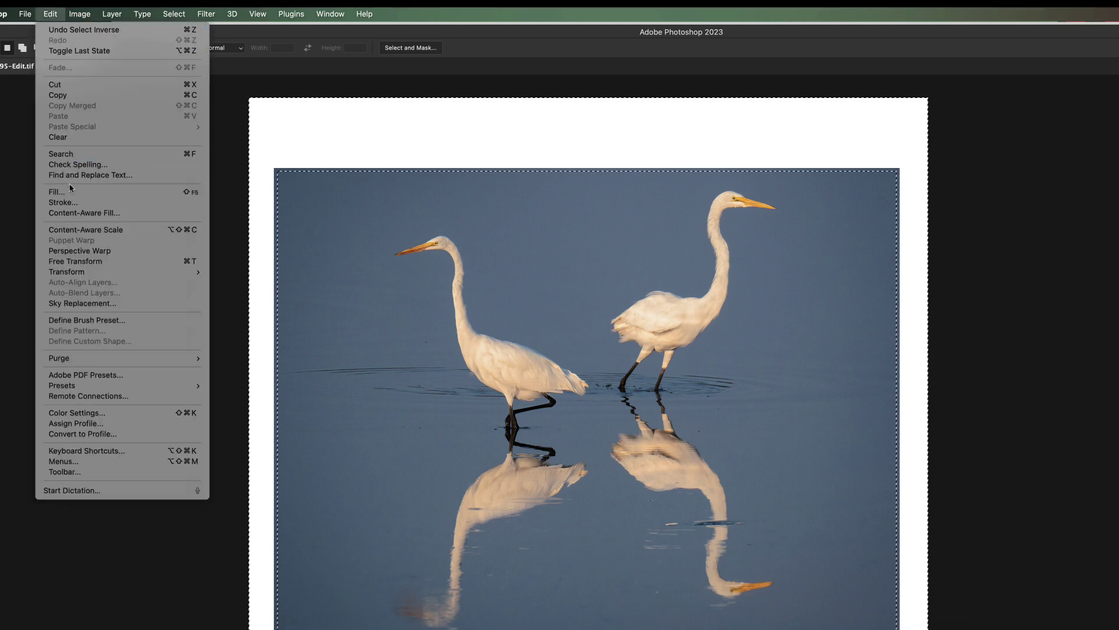
click(102, 197)
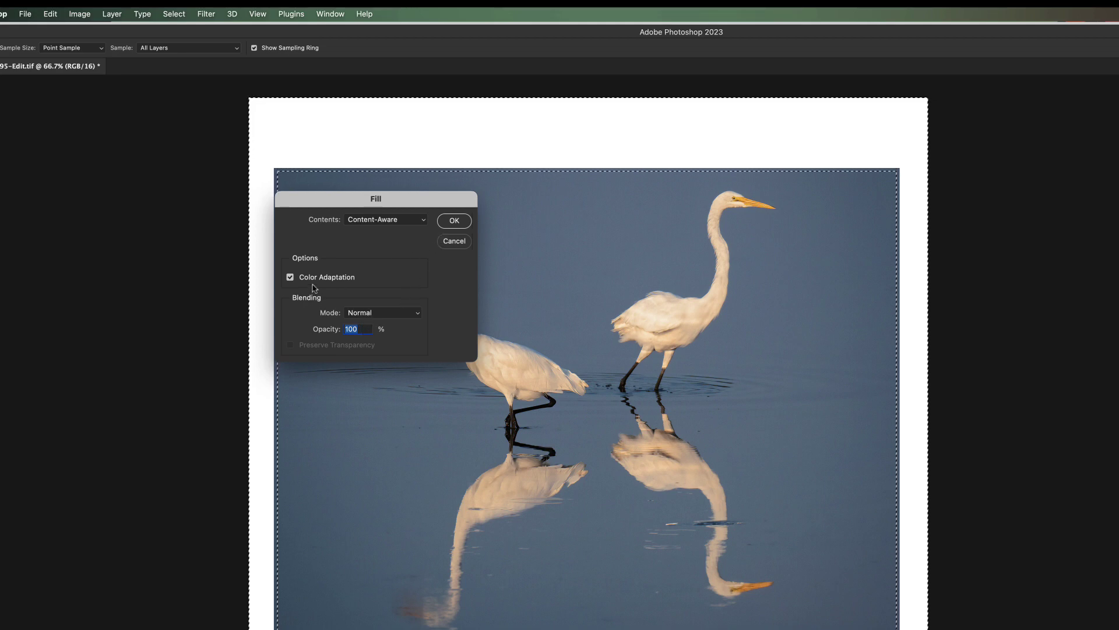
click(444, 219)
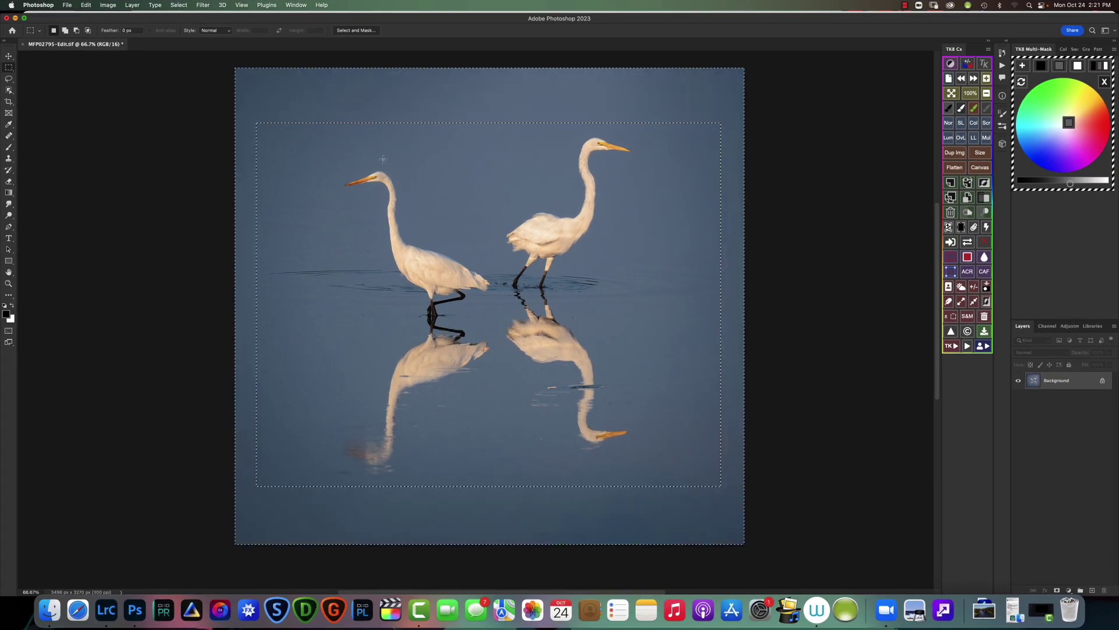
right_click(383, 159)
key(Escape)
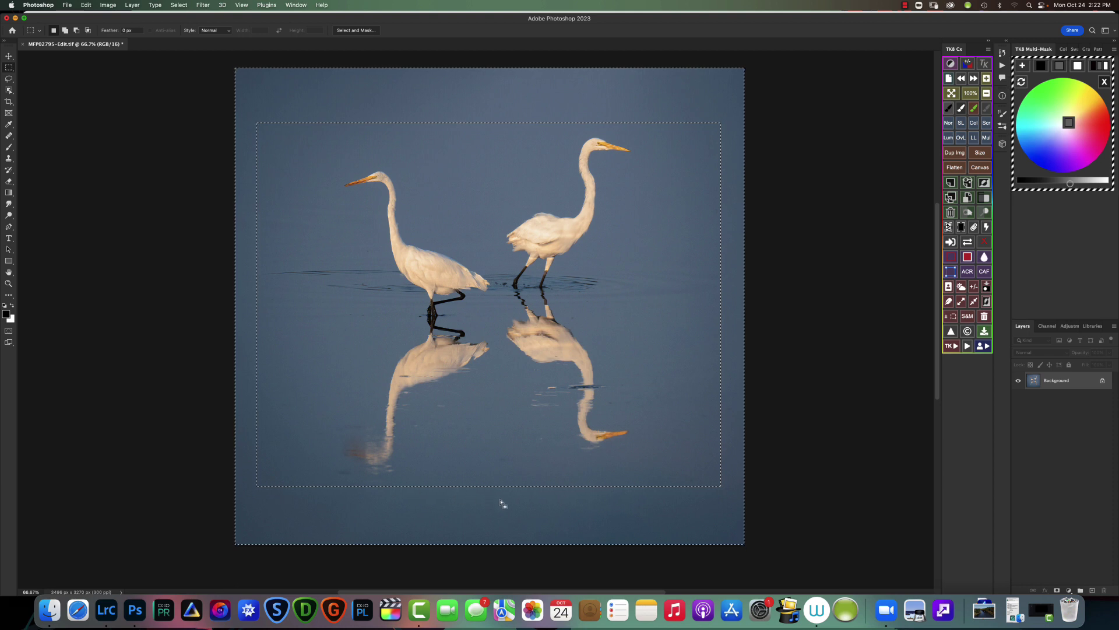
- Deselect with Cmd+D and switch to the Crop tool
key(cmd+d)
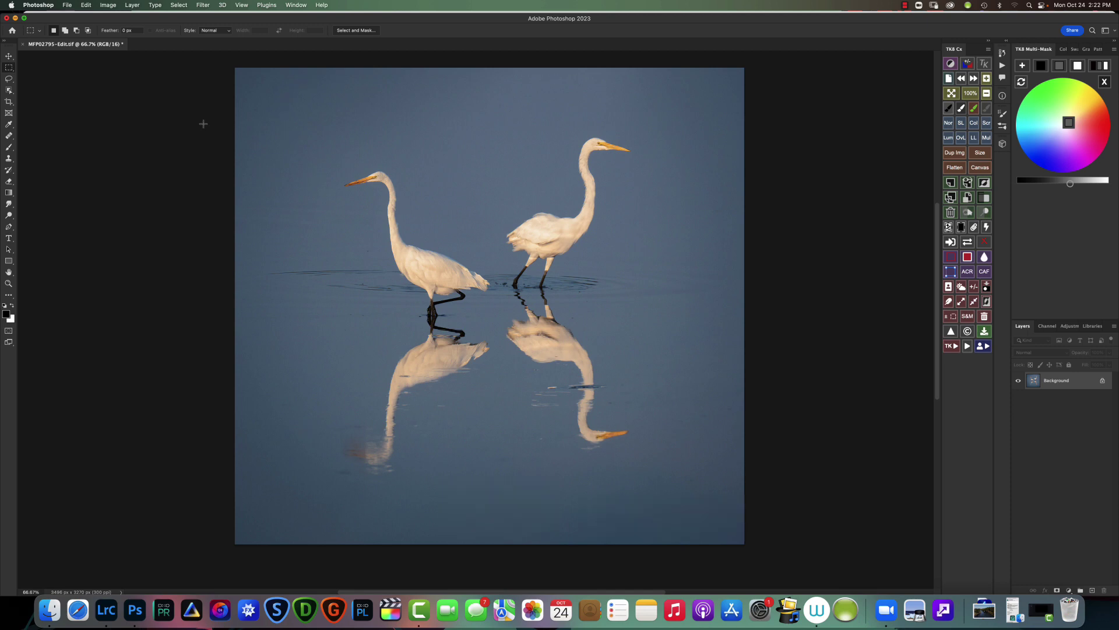
click(10, 103)
- Crop to a tall portrait frame with the egrets and reflections centred, and commit it
drag(235, 67, 287, 80)
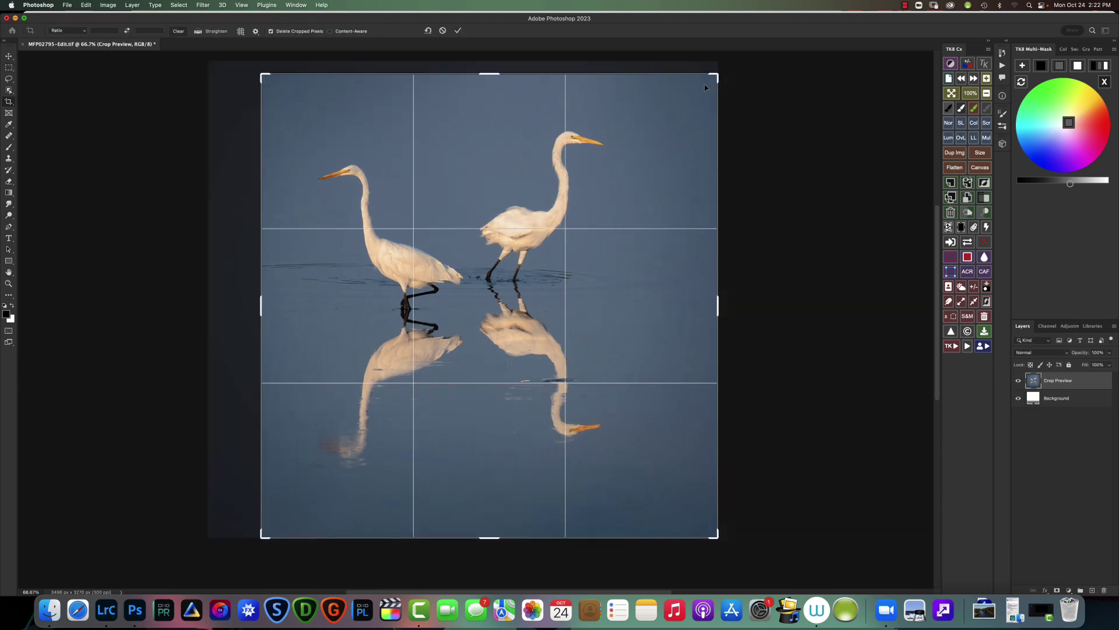
drag(706, 87, 691, 69)
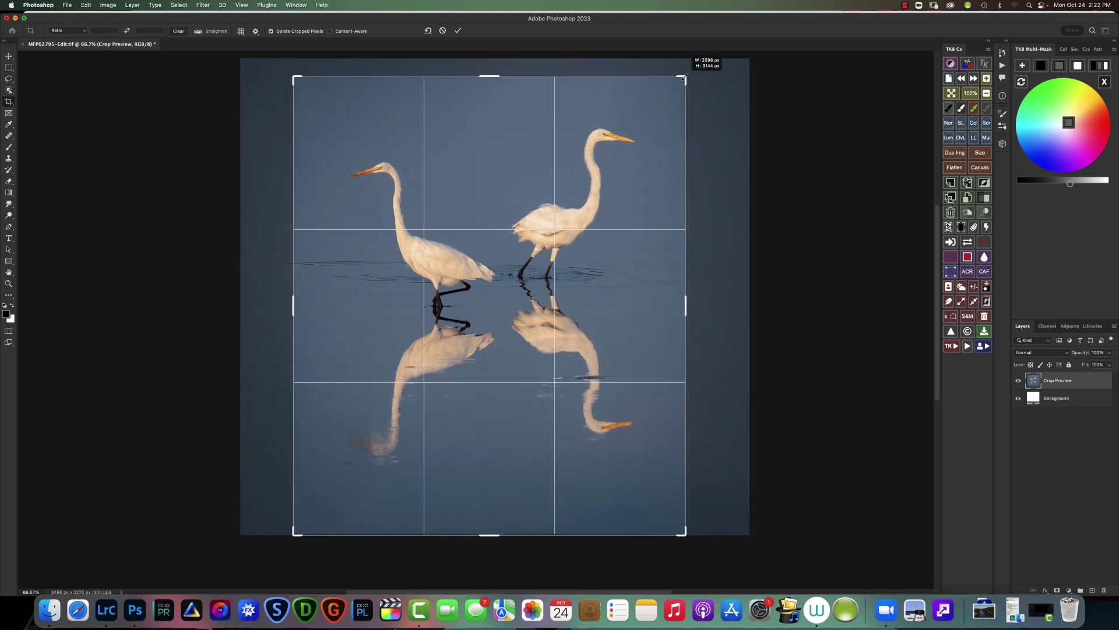
drag(685, 79, 685, 79)
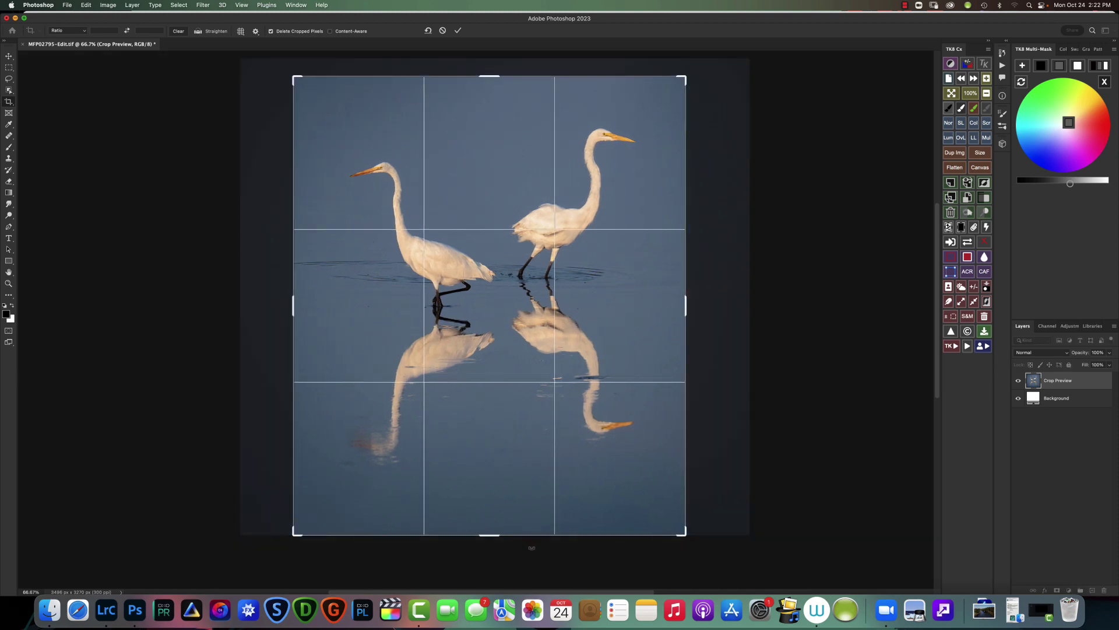
drag(684, 531, 678, 519)
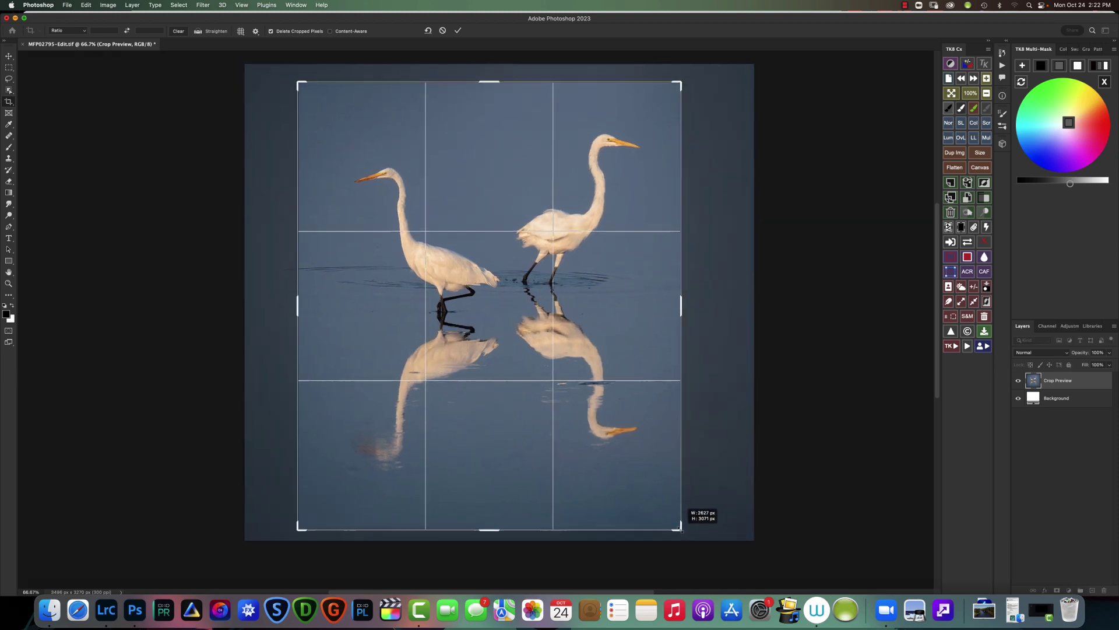
drag(437, 326, 453, 317)
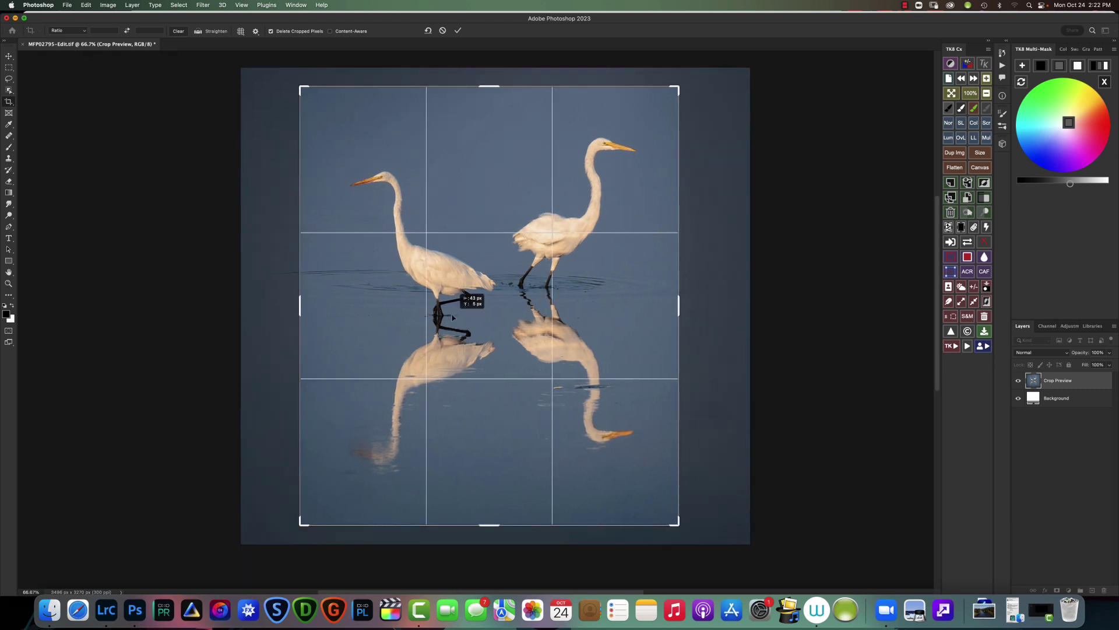
drag(450, 322, 447, 321)
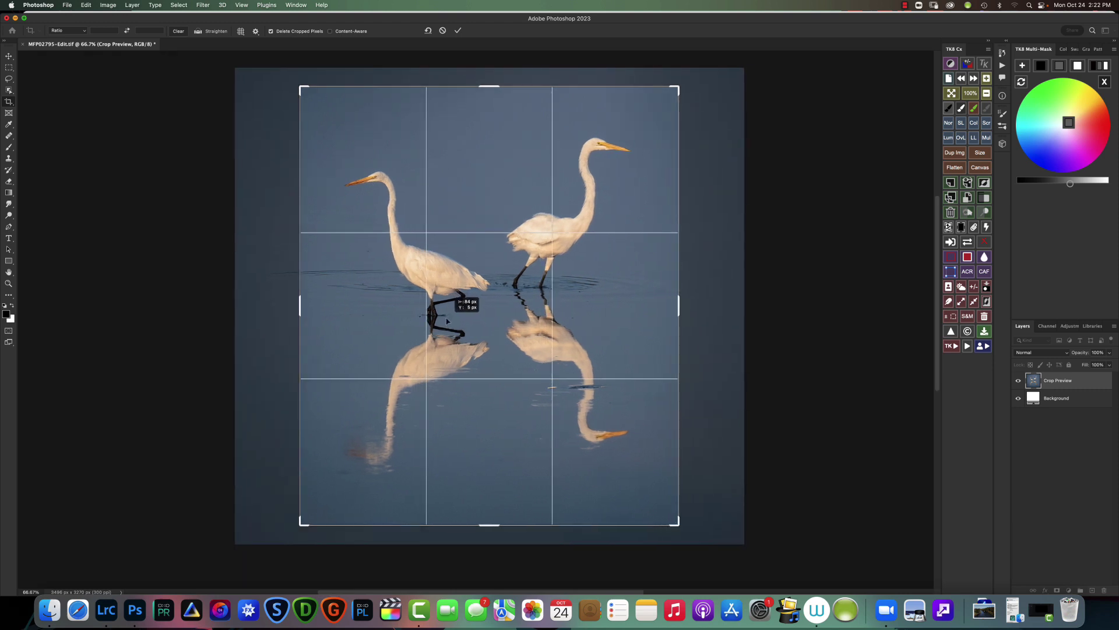
key(Return)
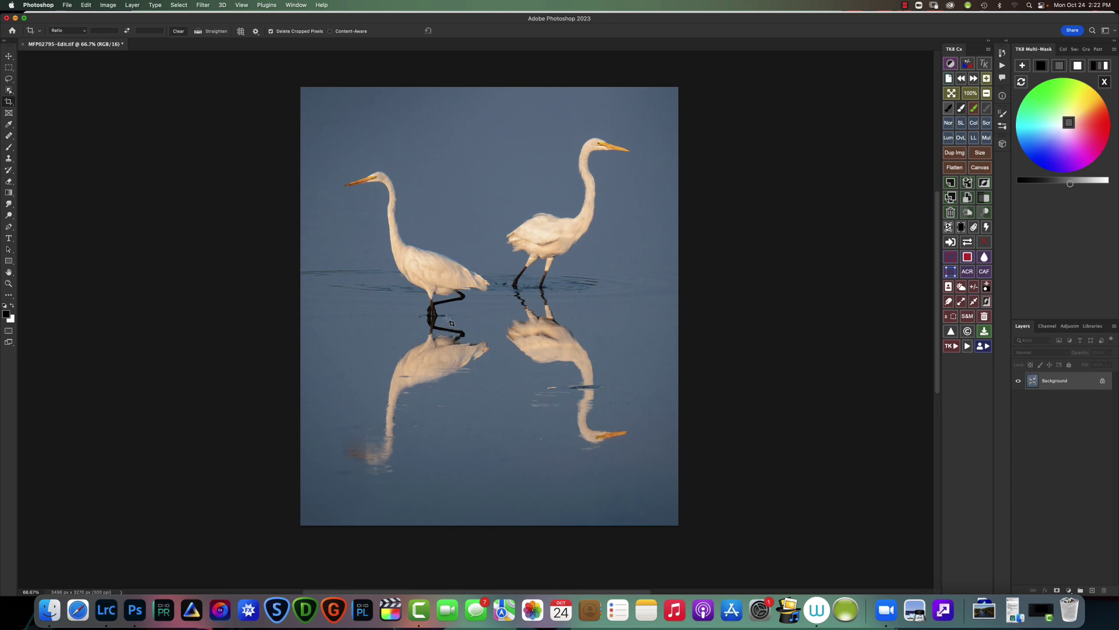